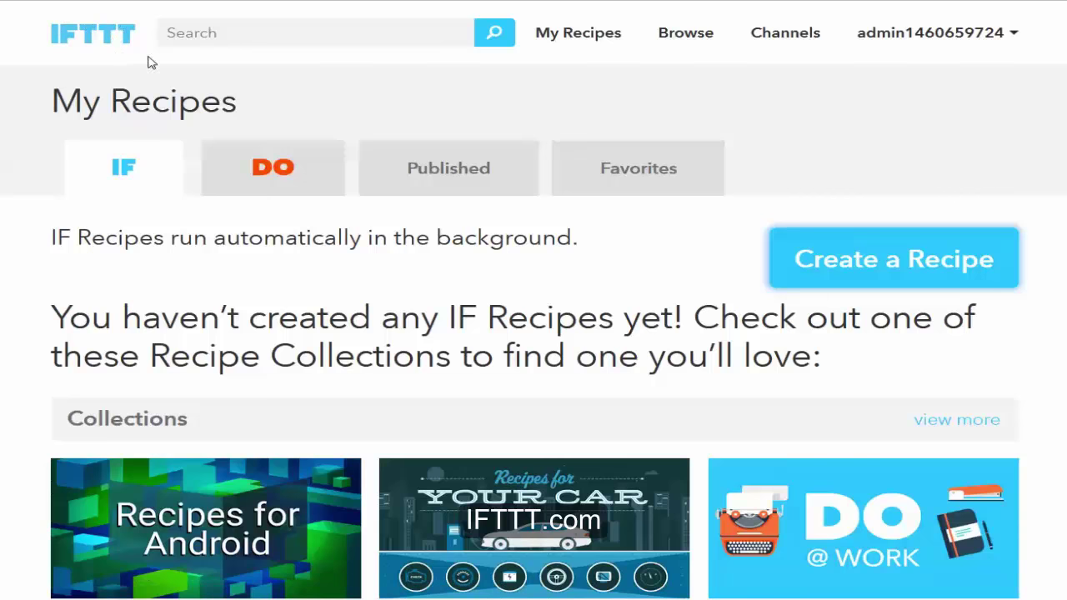
Start a new recipe and create its YouTube trigger "New public video uploaded by you"
{"action": "left_click", "coordinate": [103, 61]}
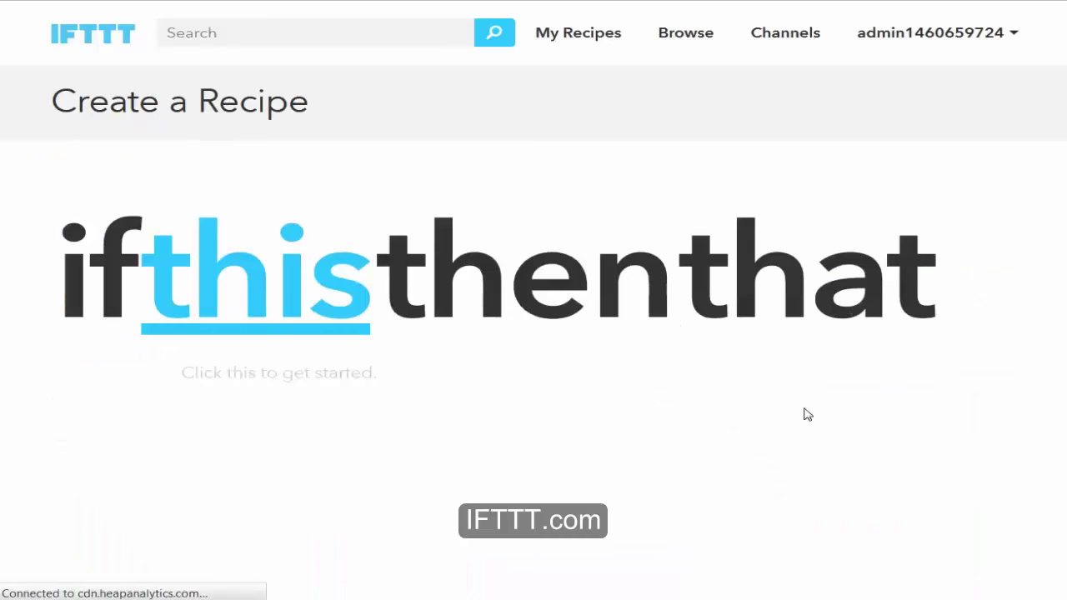
{"action": "left_click", "coordinate": [258, 276]}
{"action": "scroll", "coordinate": [927, 546], "scroll_direction": "down", "scroll_amount": 20}
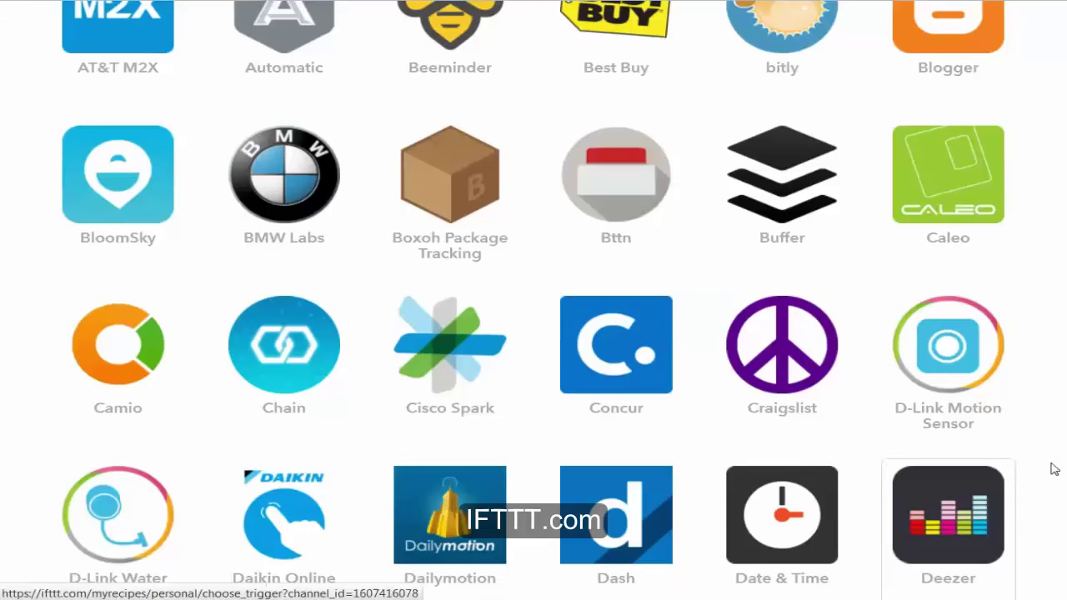
{"action": "scroll", "coordinate": [770, 295], "scroll_direction": "down", "scroll_amount": 20}
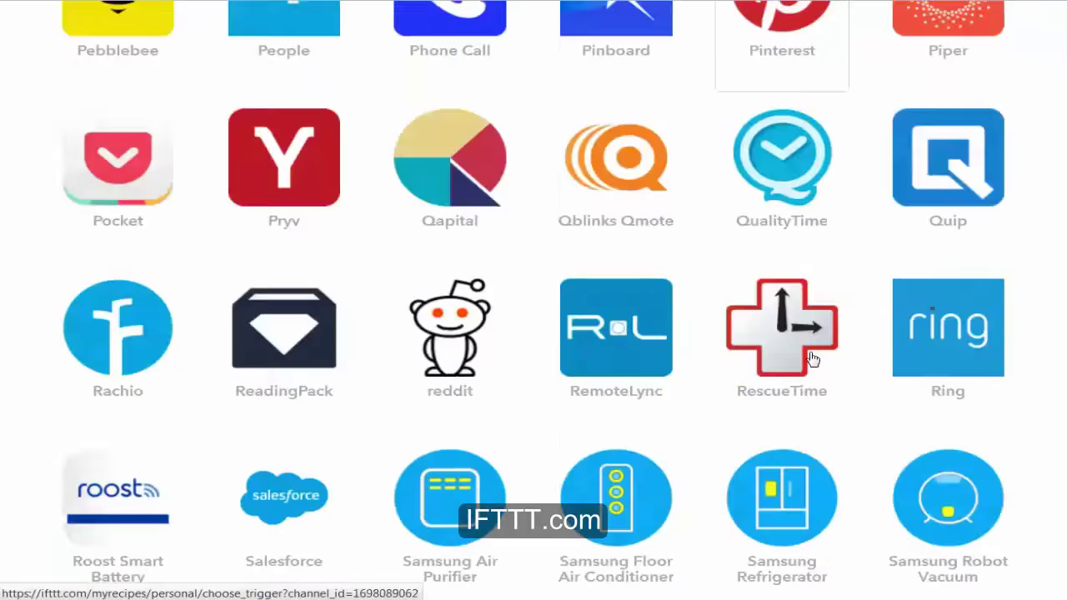
{"action": "scroll", "coordinate": [859, 336], "scroll_direction": "up", "scroll_amount": 10}
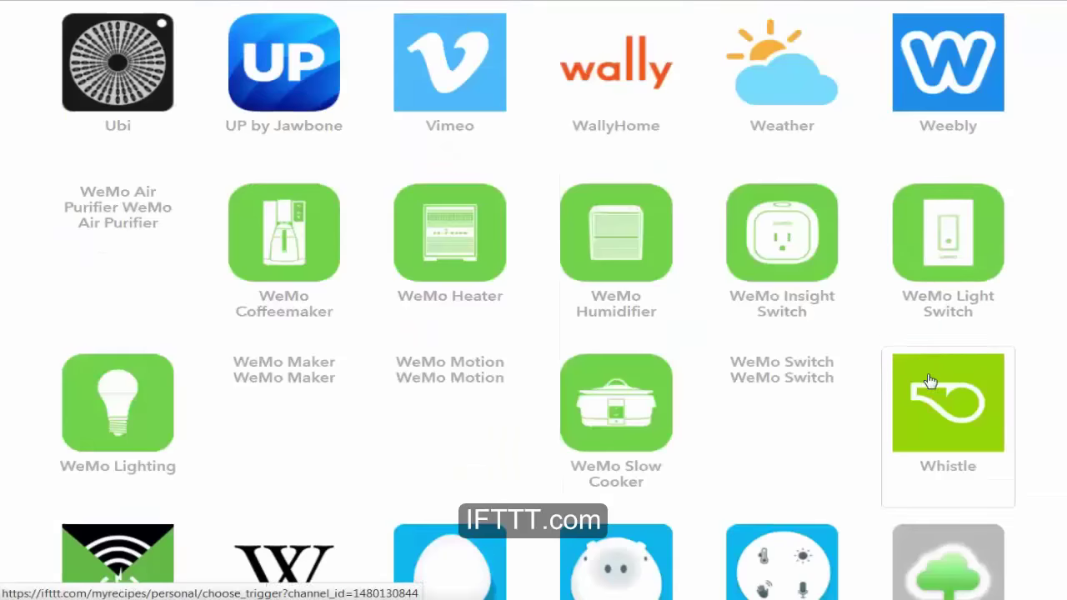
{"action": "scroll", "coordinate": [959, 400], "scroll_direction": "down", "scroll_amount": 4}
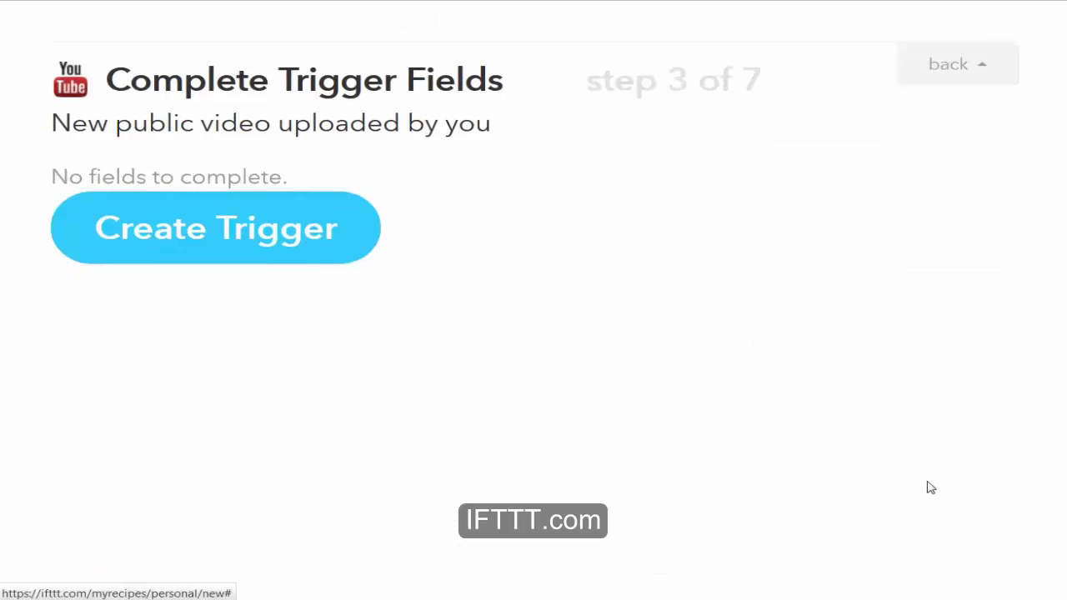
{"action": "left_click", "coordinate": [266, 246]}
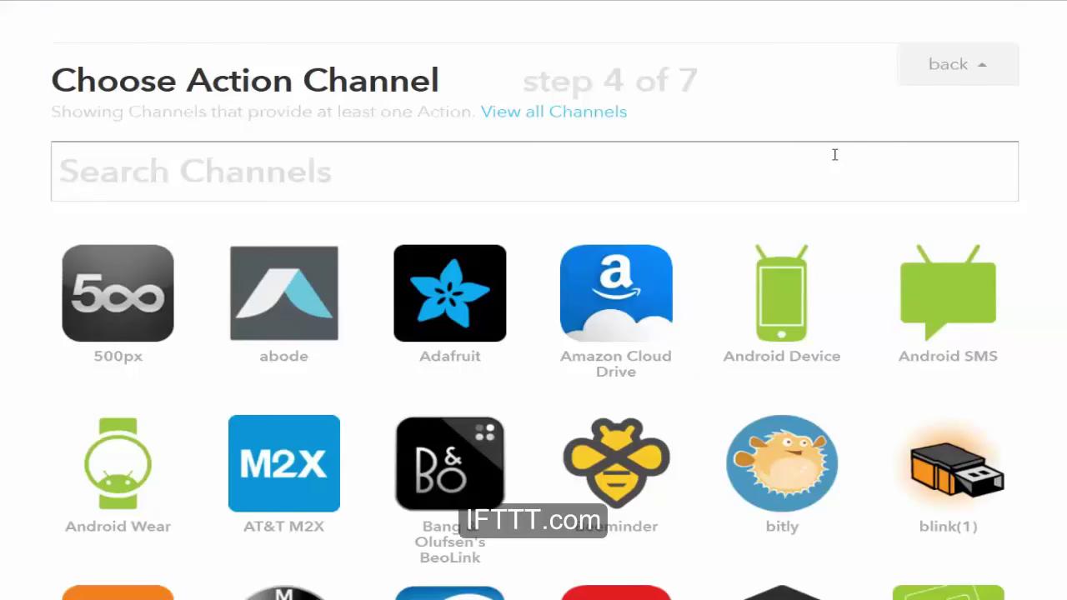
Choose Facebook Pages as the action channel and select the "Create a link post" action
{"action": "scroll", "coordinate": [830, 167], "scroll_direction": "down", "scroll_amount": 5}
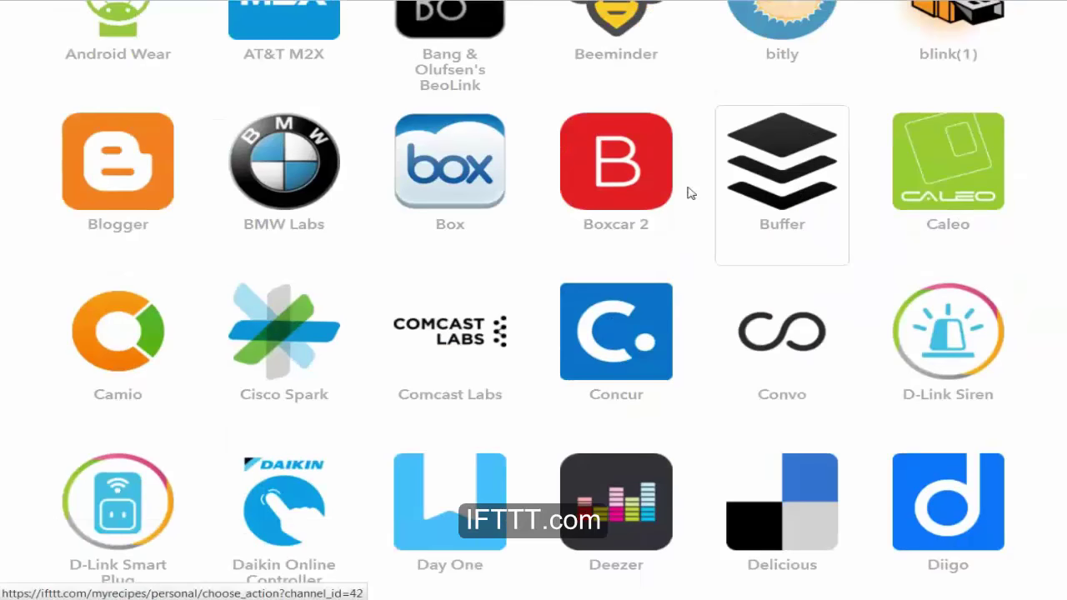
{"action": "scroll", "coordinate": [800, 242], "scroll_direction": "down", "scroll_amount": 5}
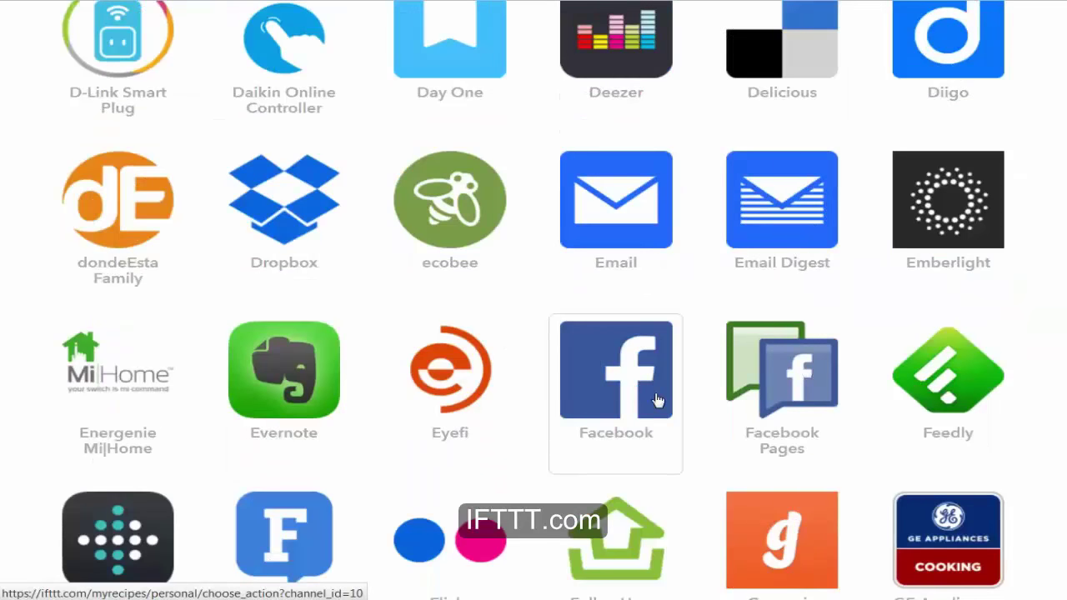
{"action": "left_click", "coordinate": [823, 378]}
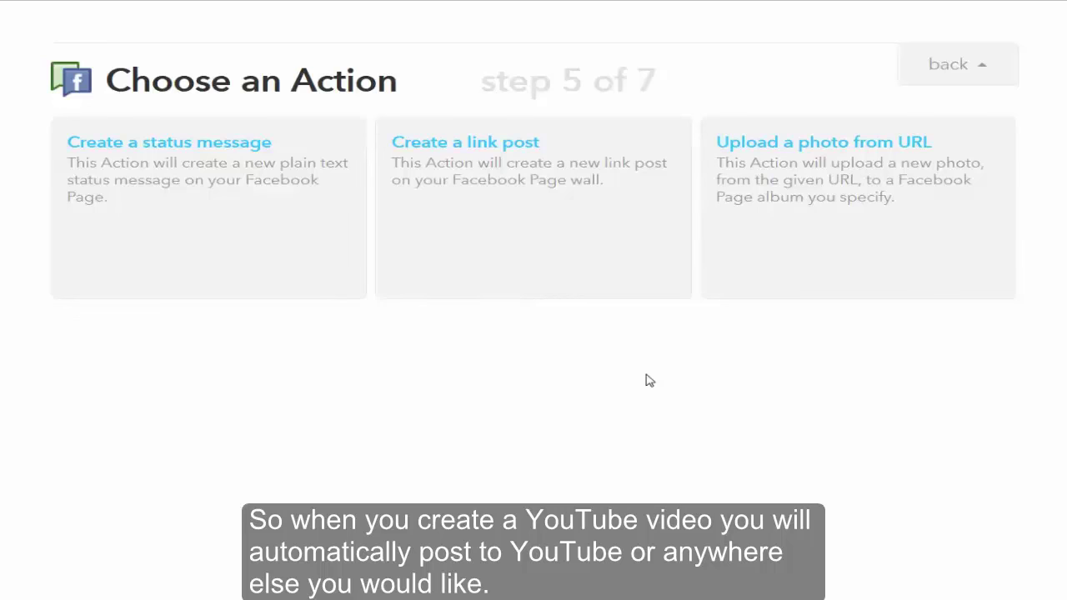
{"action": "left_click", "coordinate": [467, 167]}
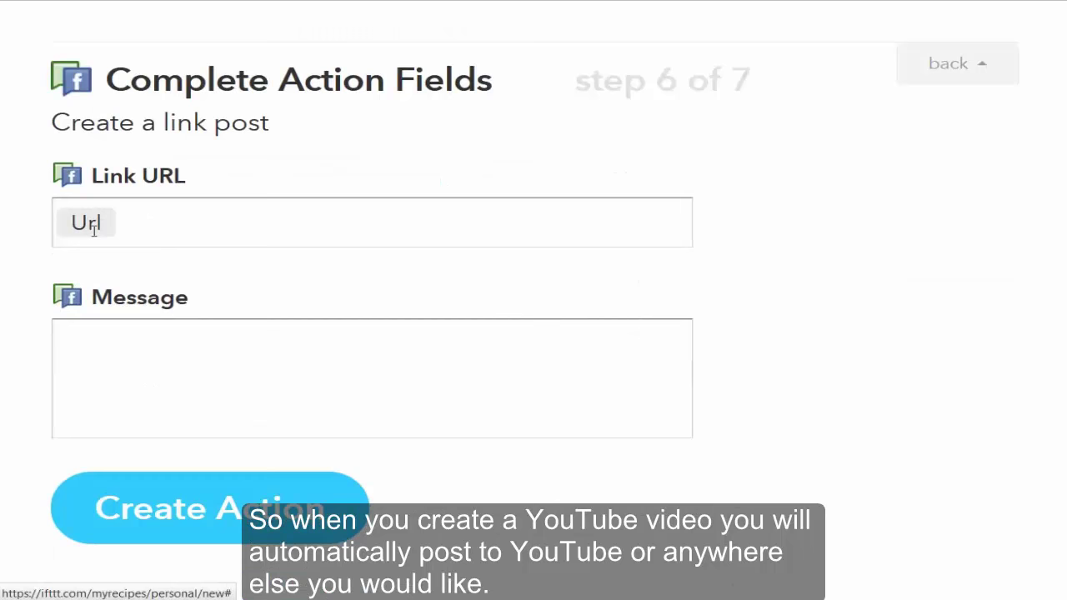
Add the YouTube Title ingredient after Url in the link post's Link URL field
{"action": "left_click", "coordinate": [159, 231]}
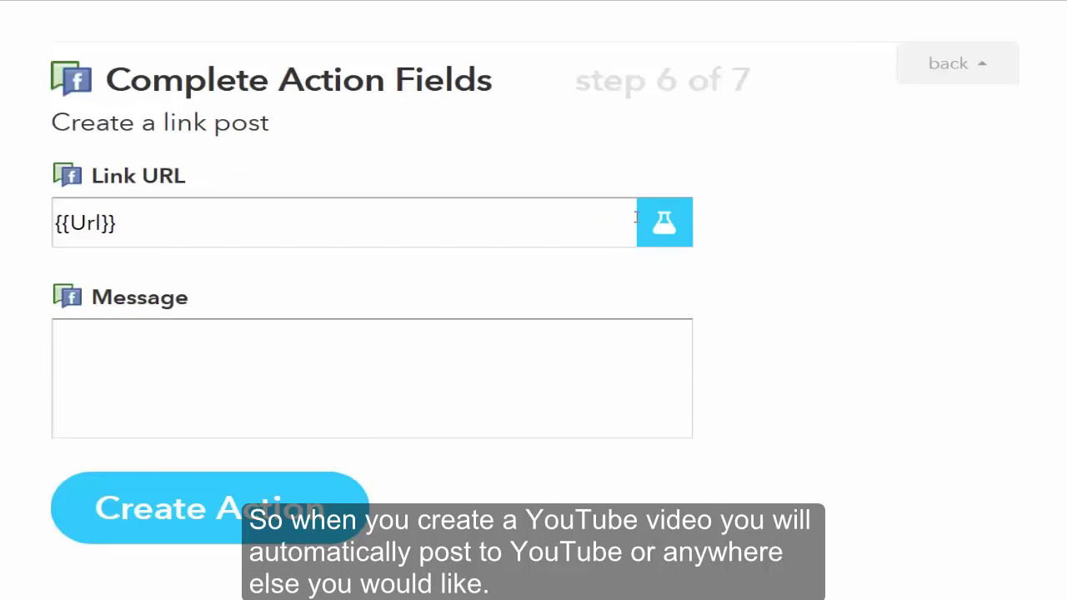
{"action": "left_click", "coordinate": [665, 224]}
{"action": "left_click", "coordinate": [375, 264]}
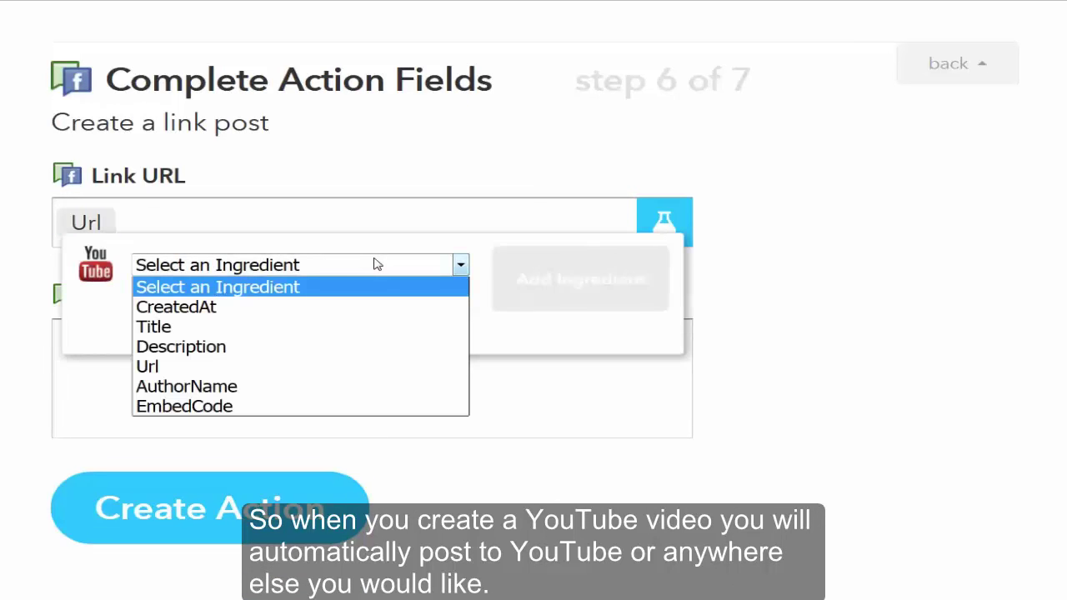
{"action": "left_click", "coordinate": [343, 329]}
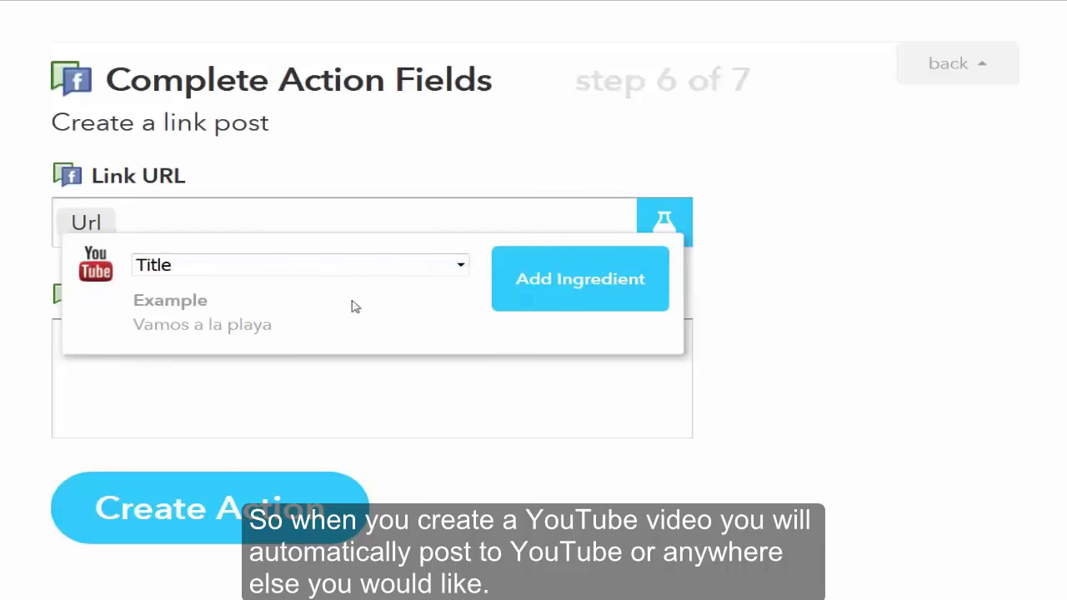
{"action": "left_click", "coordinate": [589, 284]}
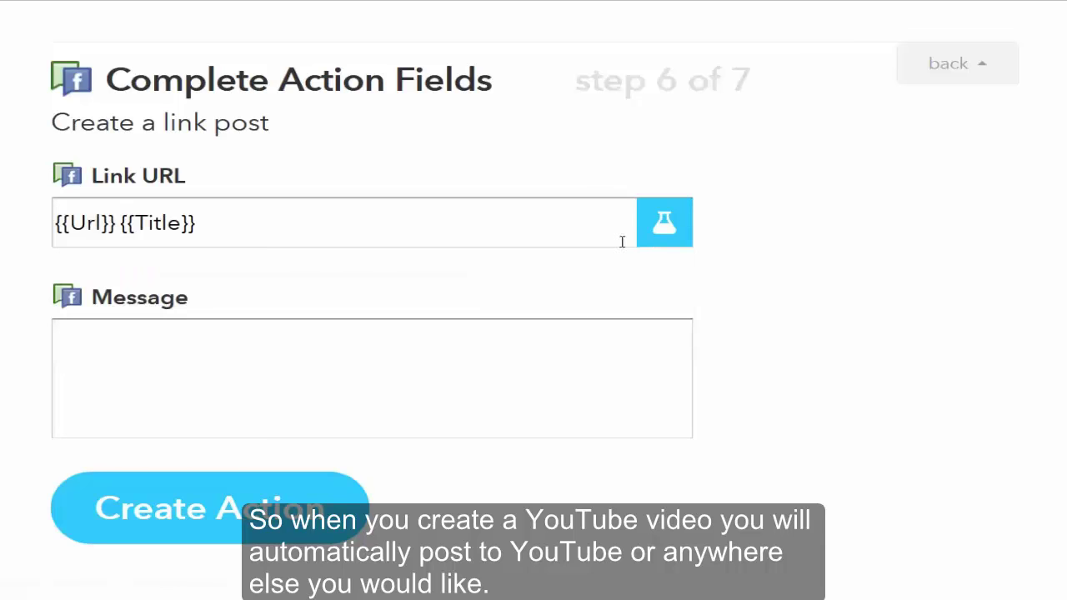
Add the Description ingredient to the Link URL field, then finish the link post action and create the recipe
{"action": "left_click", "coordinate": [663, 222]}
{"action": "left_click", "coordinate": [460, 267]}
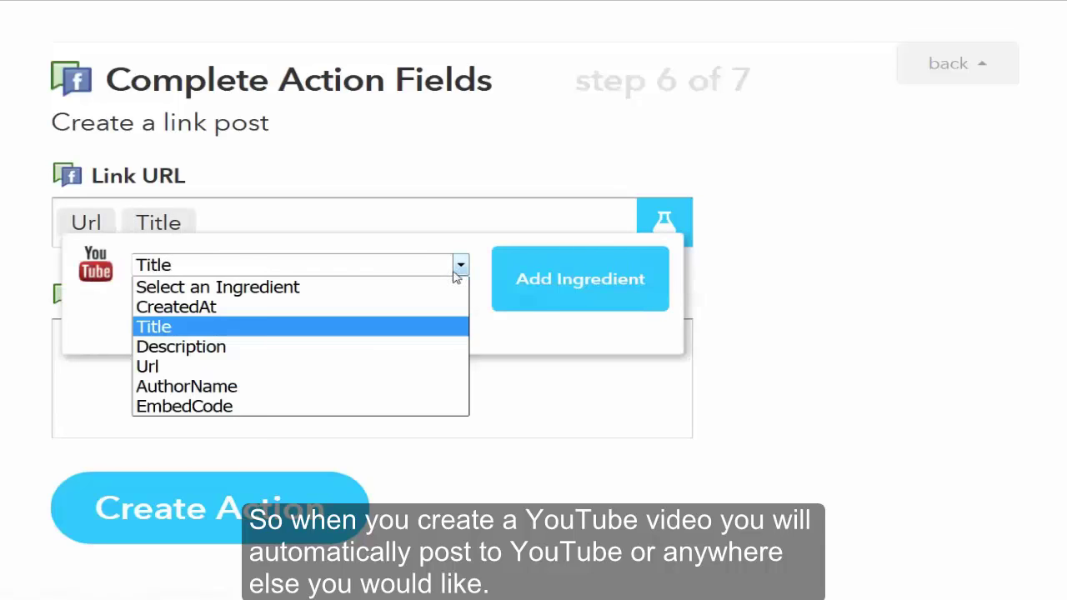
{"action": "left_click", "coordinate": [390, 345]}
{"action": "left_click", "coordinate": [575, 290]}
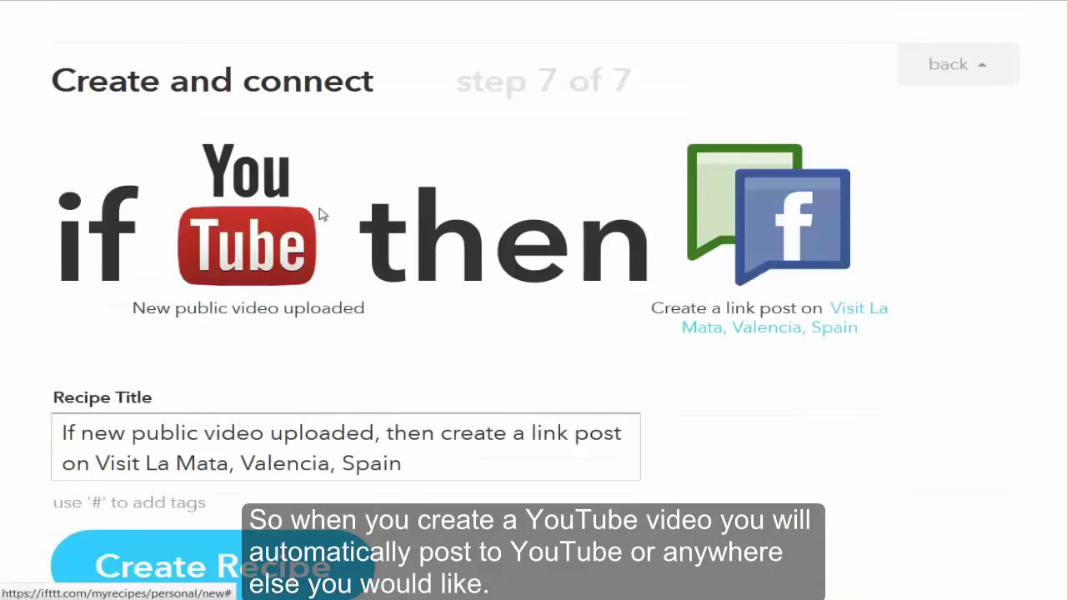
{"action": "scroll", "coordinate": [236, 307], "scroll_direction": "down", "scroll_amount": 4}
{"action": "left_click", "coordinate": [208, 274]}
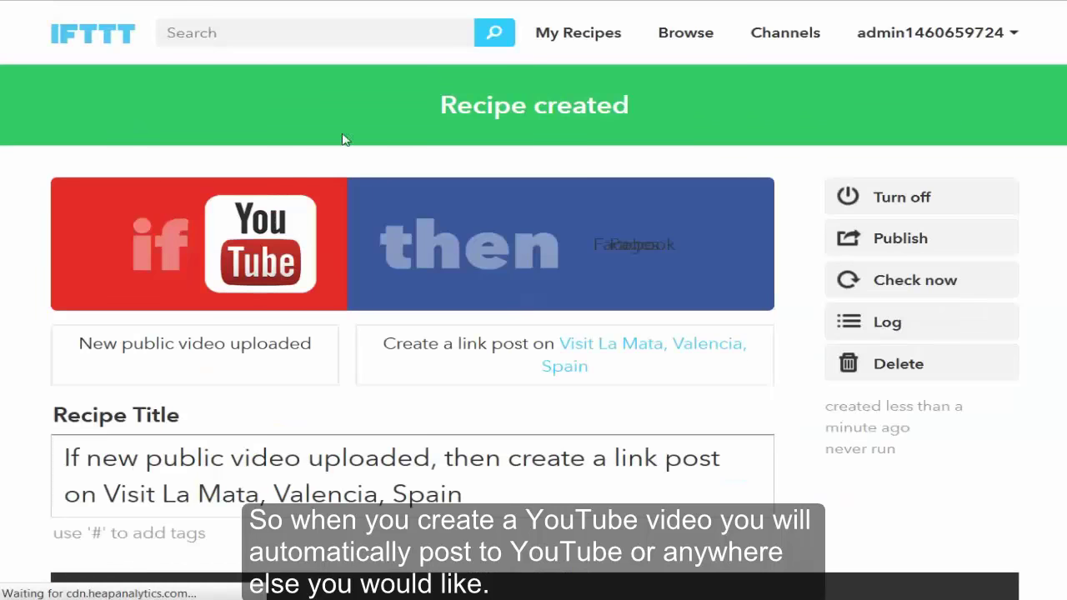
Review the new recipe's trigger, title and the Link URL and Message fields of its link post action
{"action": "scroll", "coordinate": [615, 246], "scroll_direction": "down", "scroll_amount": 4}
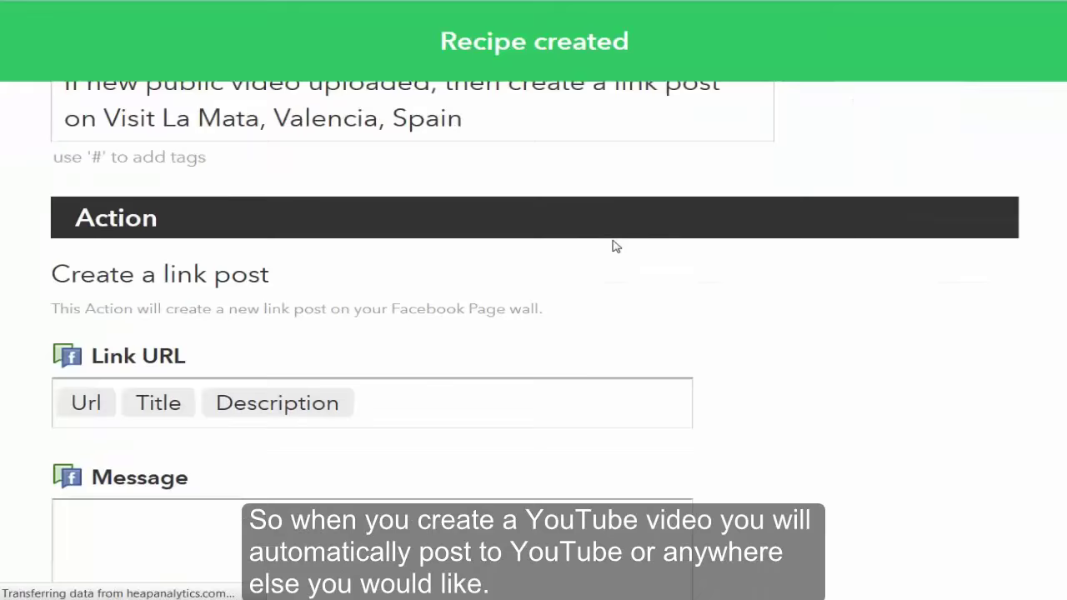
{"action": "scroll", "coordinate": [615, 246], "scroll_direction": "down", "scroll_amount": 3}
{"action": "scroll", "coordinate": [615, 246], "scroll_direction": "up", "scroll_amount": 5}
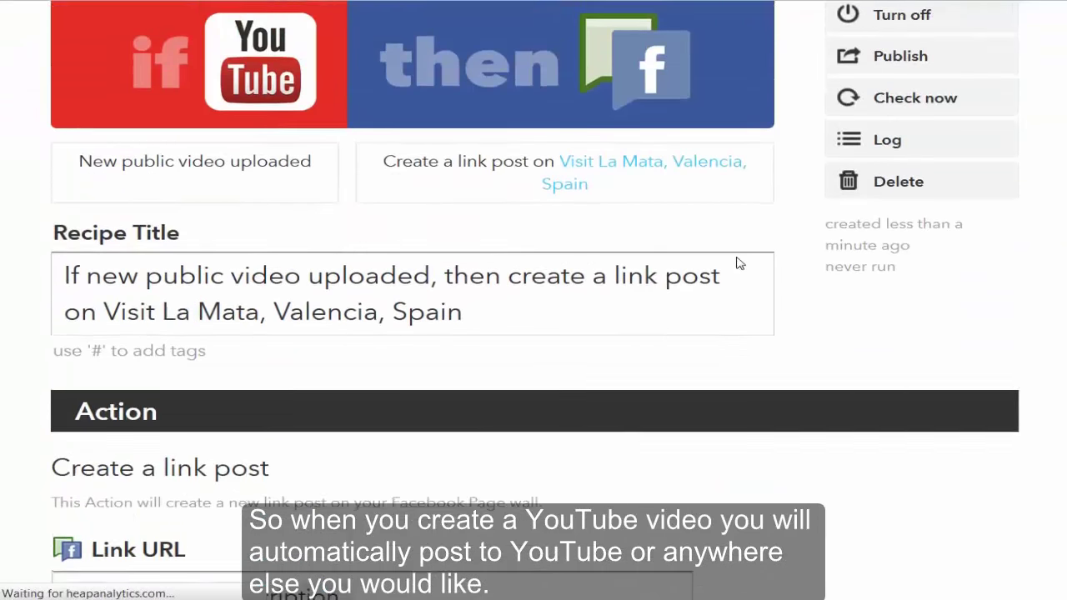
{"action": "scroll", "coordinate": [737, 263], "scroll_direction": "up", "scroll_amount": 2}
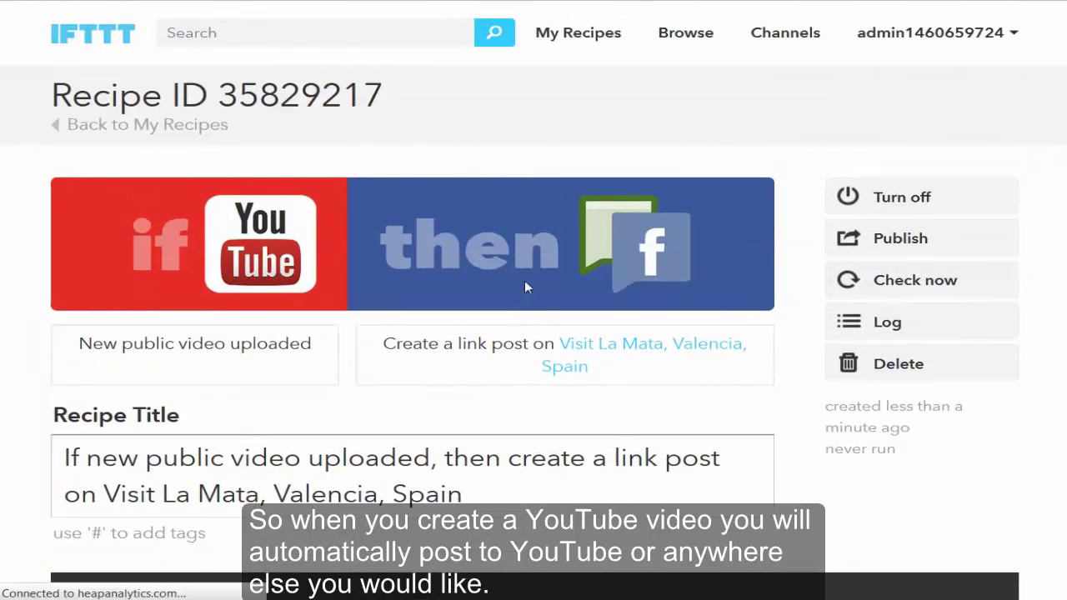
{"action": "scroll", "coordinate": [525, 280], "scroll_direction": "down", "scroll_amount": 5}
{"action": "scroll", "coordinate": [790, 371], "scroll_direction": "down", "scroll_amount": 2}
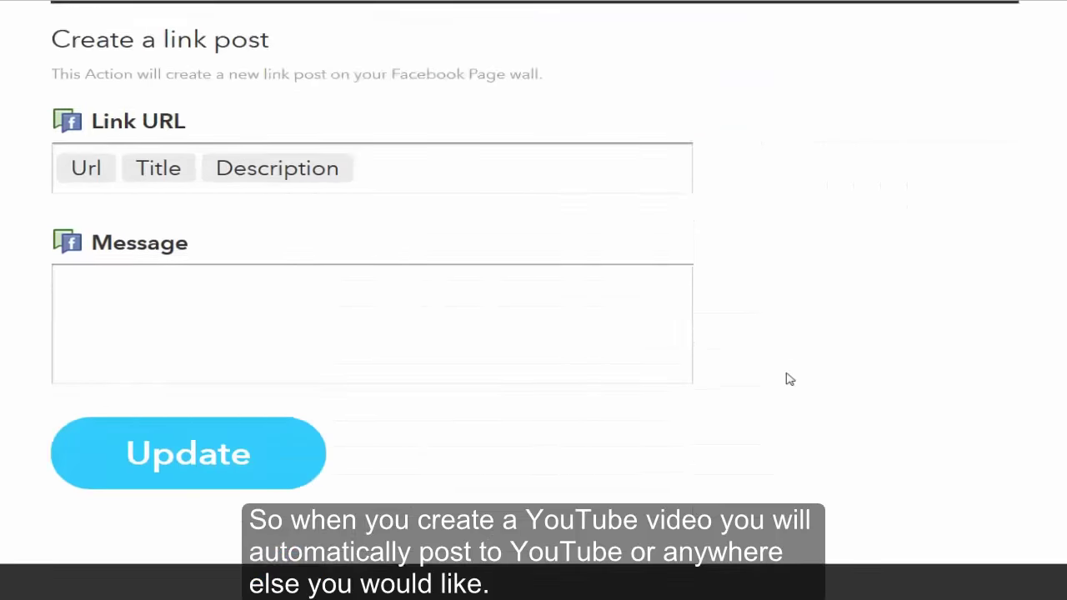
{"action": "scroll", "coordinate": [789, 376], "scroll_direction": "up", "scroll_amount": 6}
{"action": "scroll", "coordinate": [790, 379], "scroll_direction": "up", "scroll_amount": 1}
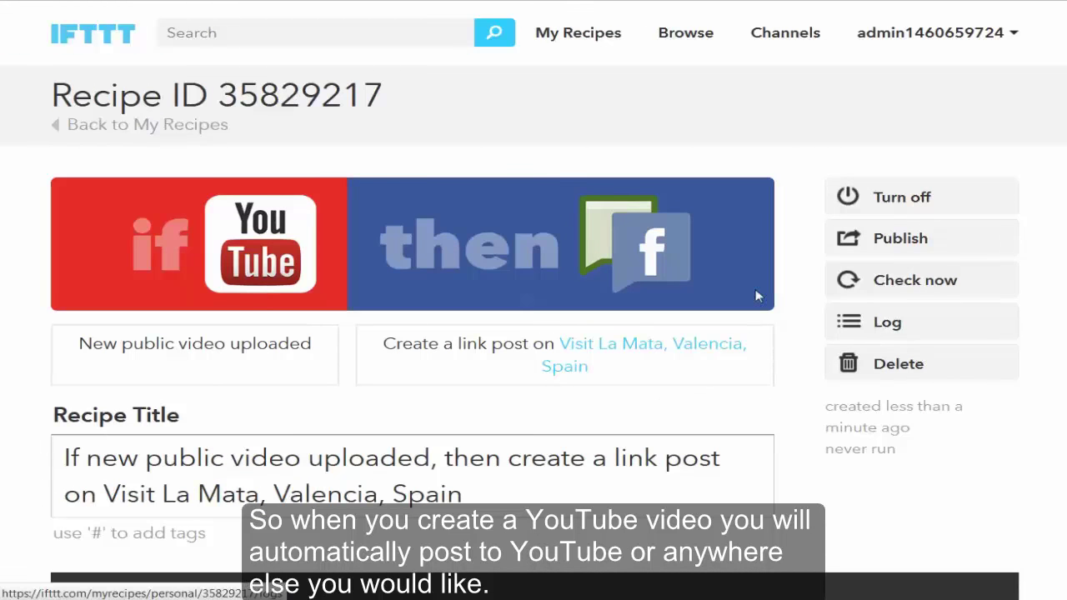
{"action": "scroll", "coordinate": [711, 289], "scroll_direction": "down", "scroll_amount": 5}
{"action": "scroll", "coordinate": [519, 389], "scroll_direction": "down", "scroll_amount": 3}
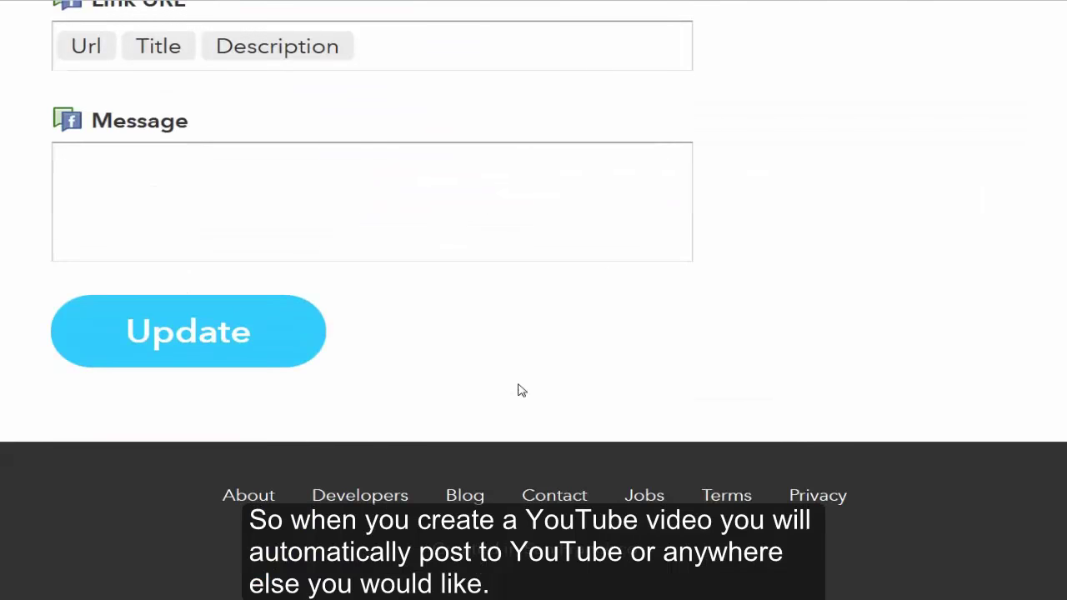
{"action": "scroll", "coordinate": [519, 390], "scroll_direction": "up", "scroll_amount": 8}
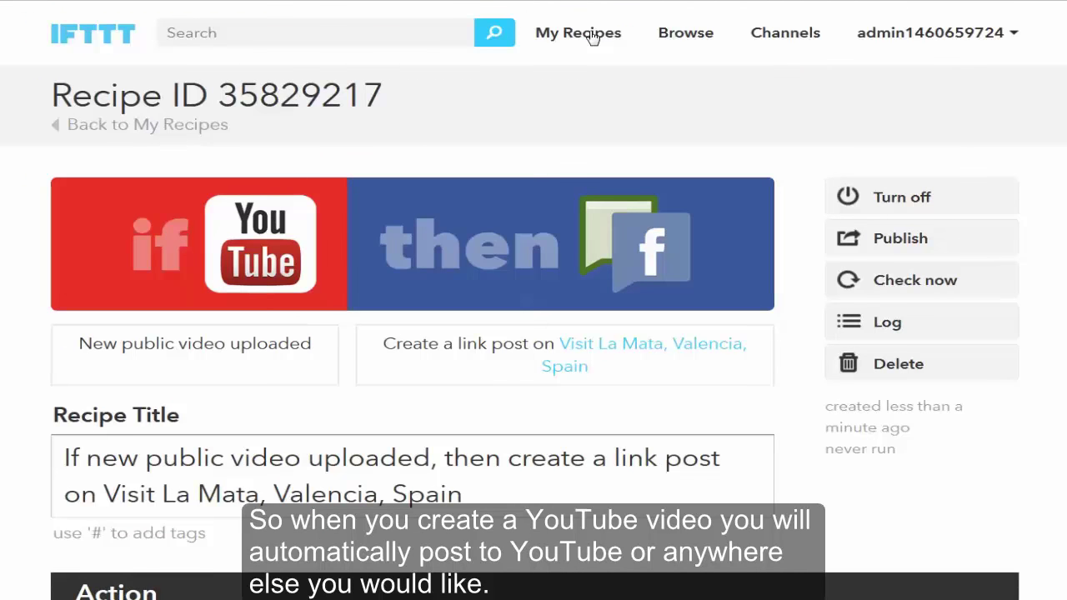
Start a second recipe from My Recipes and create its trigger on the YouTube channel
{"action": "left_click", "coordinate": [590, 38]}
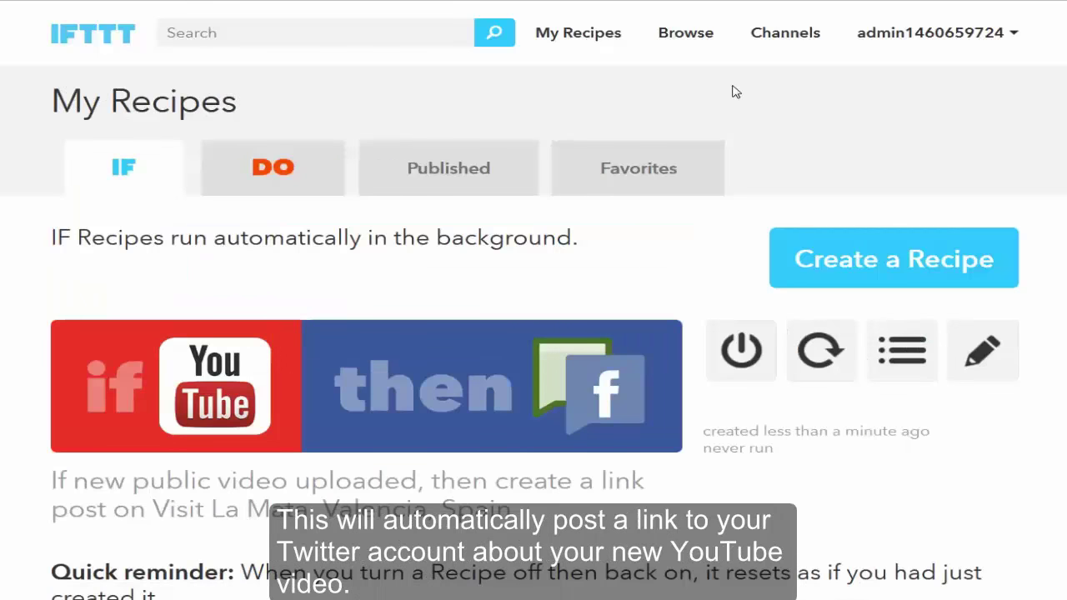
{"action": "left_click", "coordinate": [877, 252]}
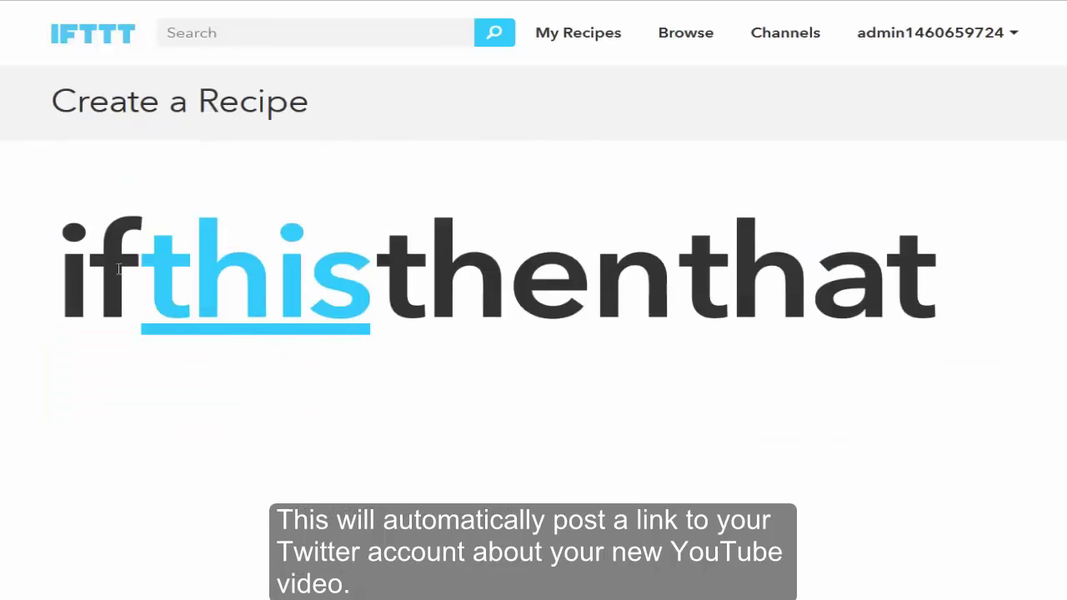
{"action": "left_click", "coordinate": [262, 292]}
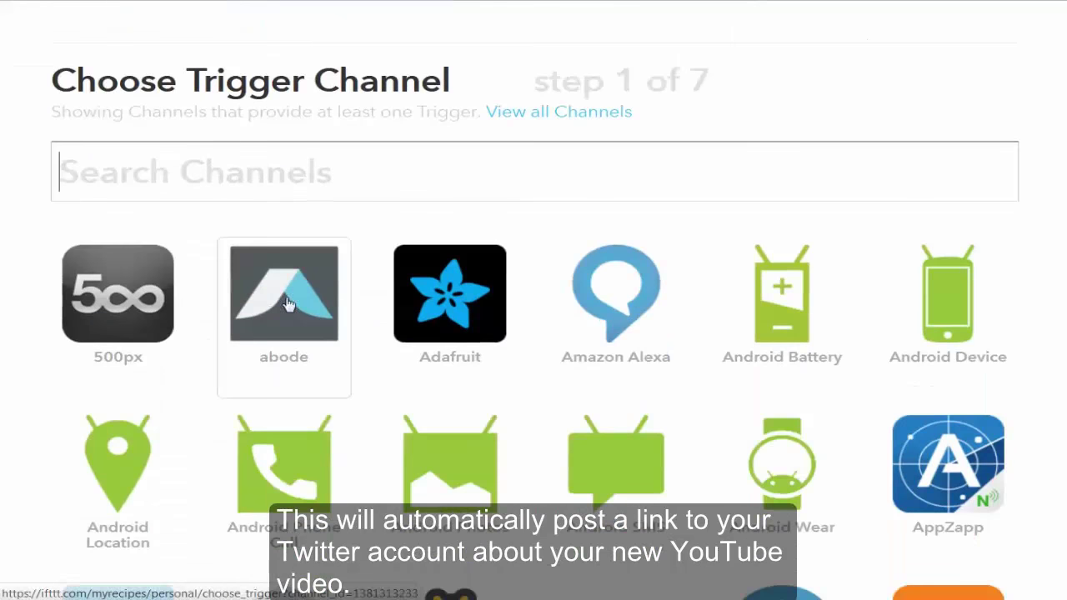
{"action": "scroll", "coordinate": [842, 379], "scroll_direction": "down", "scroll_amount": 5}
{"action": "scroll", "coordinate": [842, 379], "scroll_direction": "down", "scroll_amount": 20}
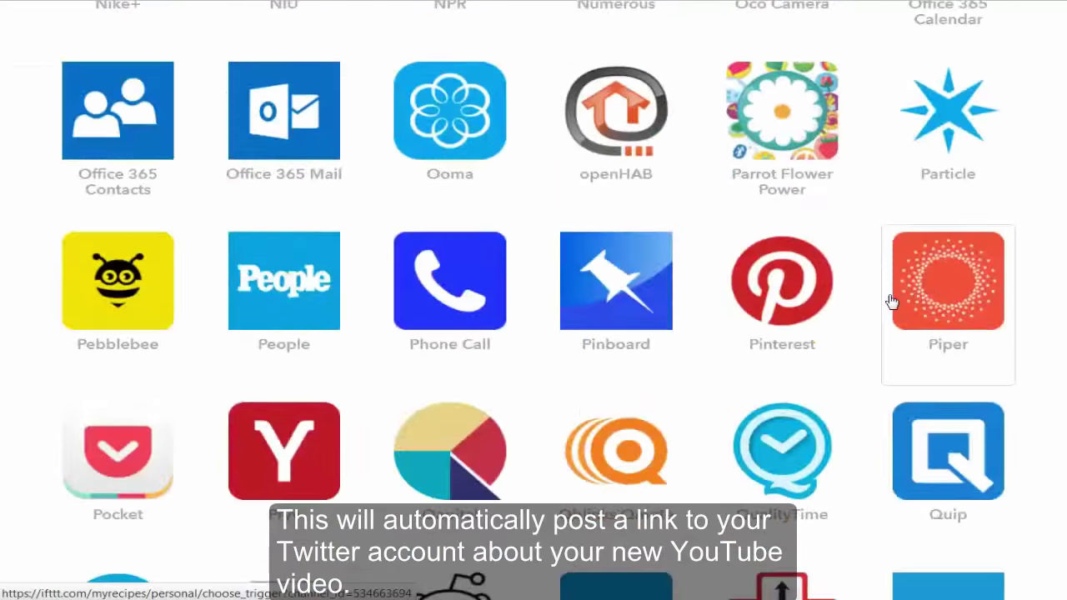
{"action": "scroll", "coordinate": [872, 326], "scroll_direction": "down", "scroll_amount": 10}
{"action": "scroll", "coordinate": [858, 316], "scroll_direction": "up", "scroll_amount": 5}
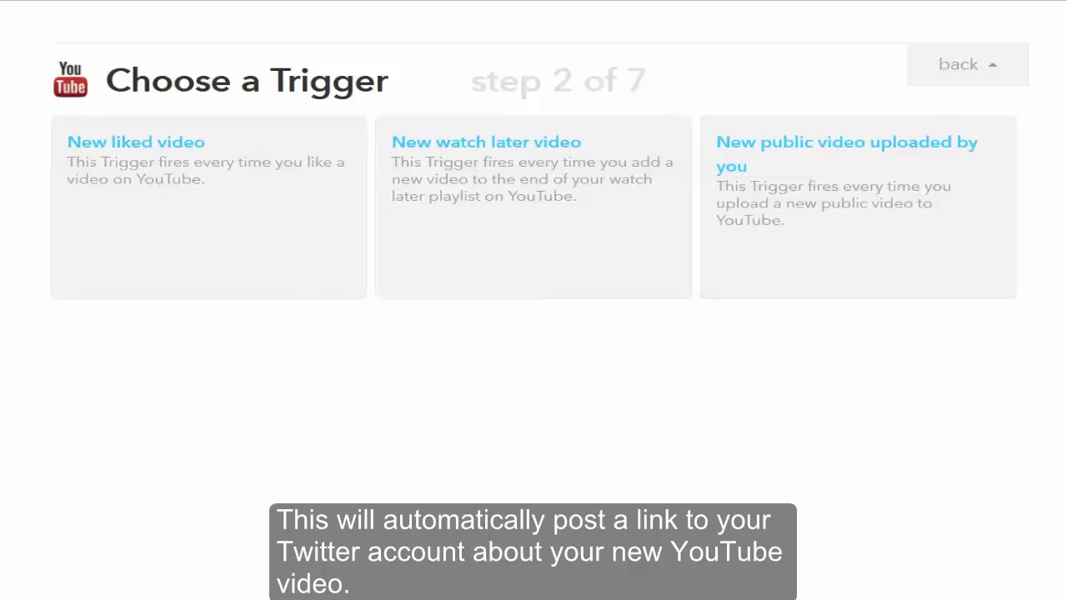
{"action": "left_click", "coordinate": [209, 229]}
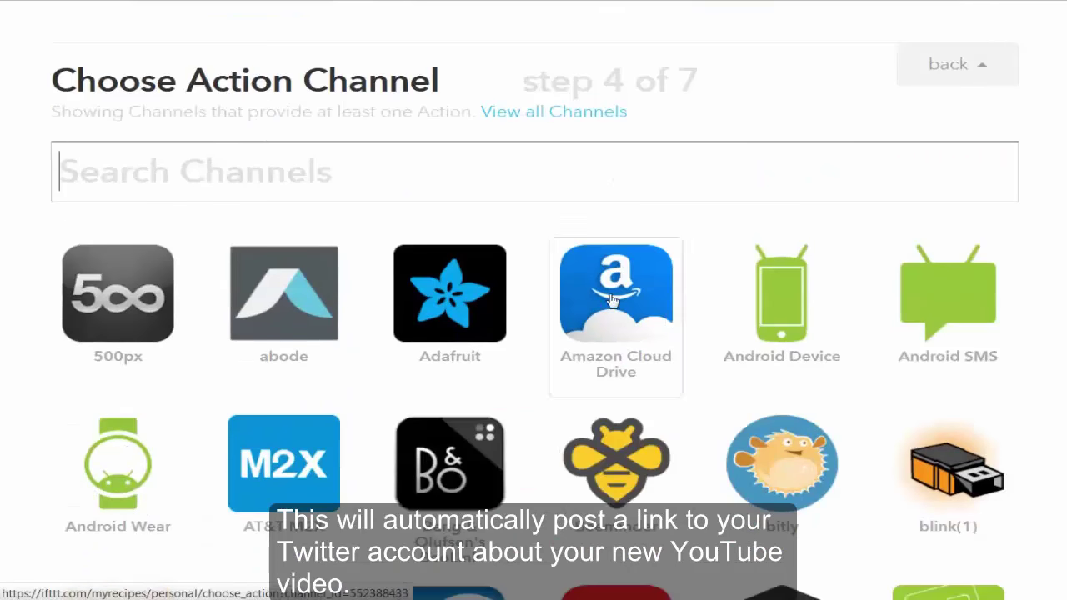
Choose Twitter as the recipe's action channel and select the Post a tweet action
{"action": "scroll", "coordinate": [613, 300], "scroll_direction": "down", "scroll_amount": 10}
{"action": "scroll", "coordinate": [592, 307], "scroll_direction": "down", "scroll_amount": 5}
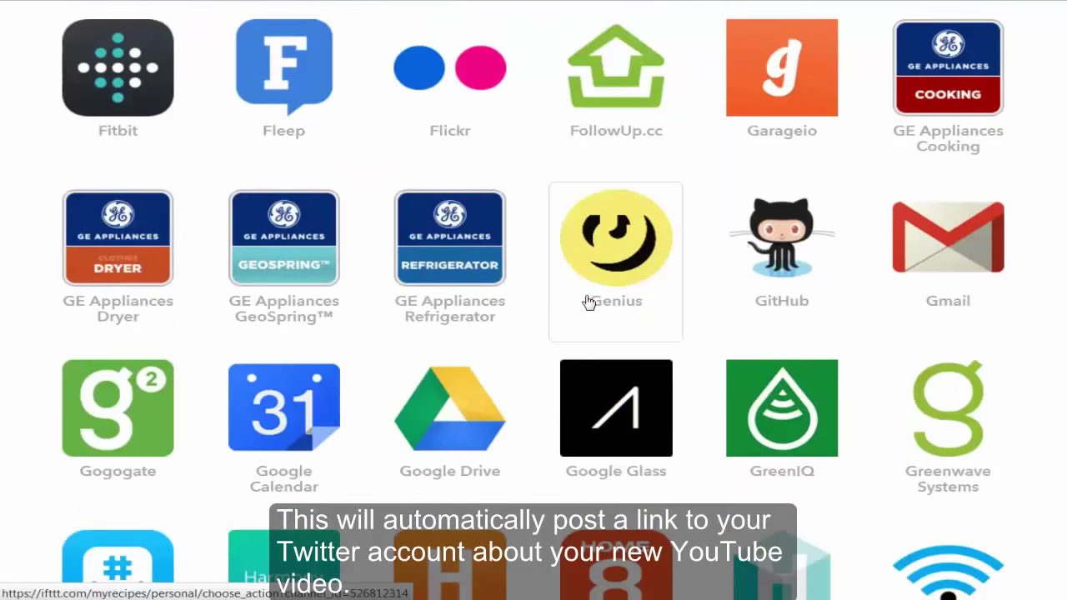
{"action": "scroll", "coordinate": [588, 302], "scroll_direction": "down", "scroll_amount": 15}
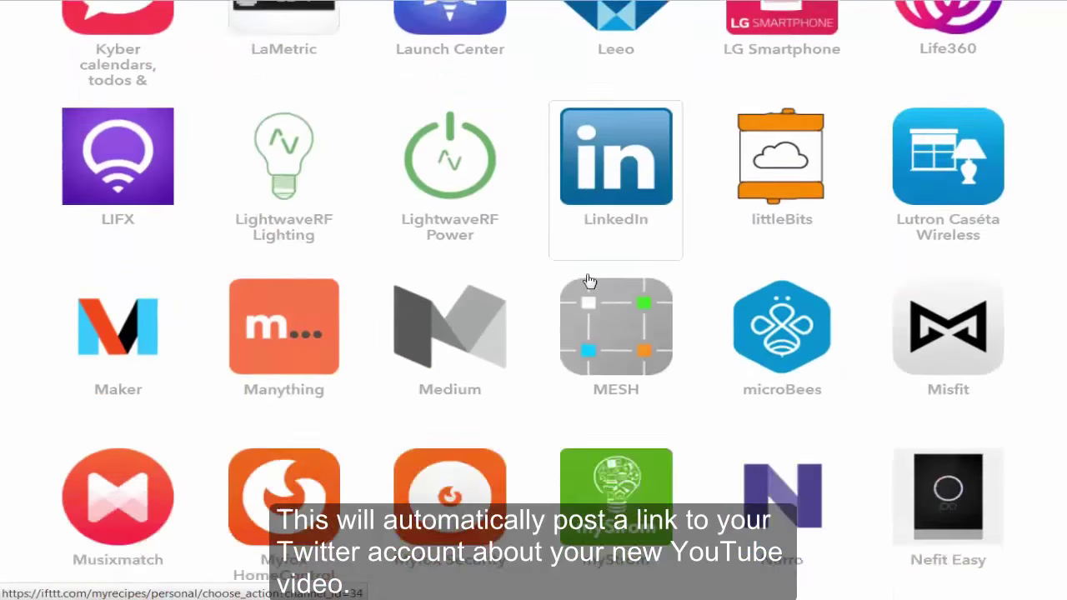
{"action": "scroll", "coordinate": [589, 280], "scroll_direction": "down", "scroll_amount": 12}
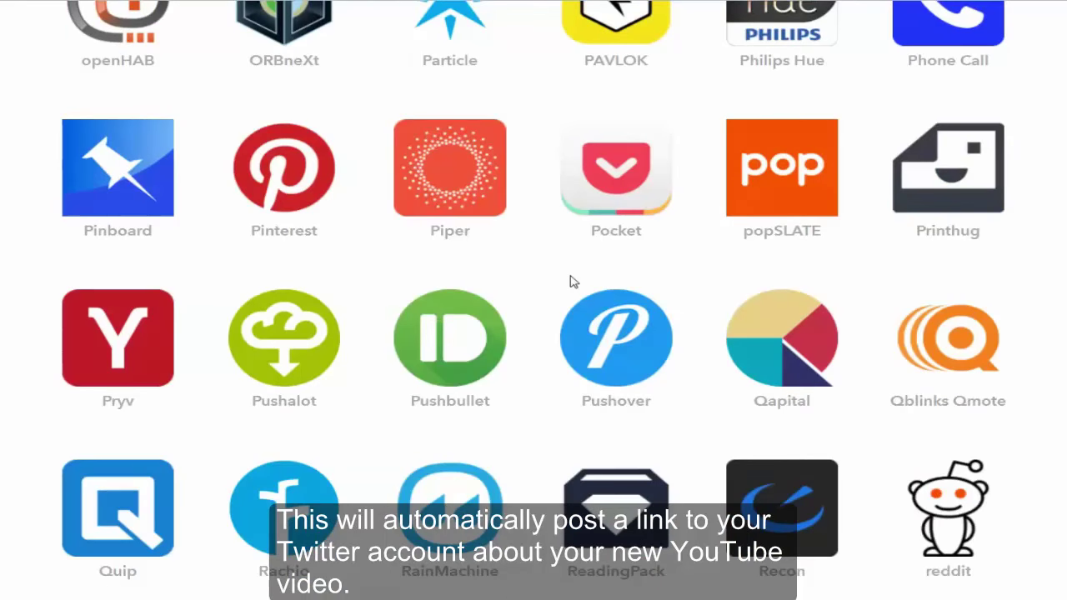
{"action": "scroll", "coordinate": [574, 283], "scroll_direction": "down", "scroll_amount": 8}
{"action": "scroll", "coordinate": [563, 291], "scroll_direction": "down", "scroll_amount": 2}
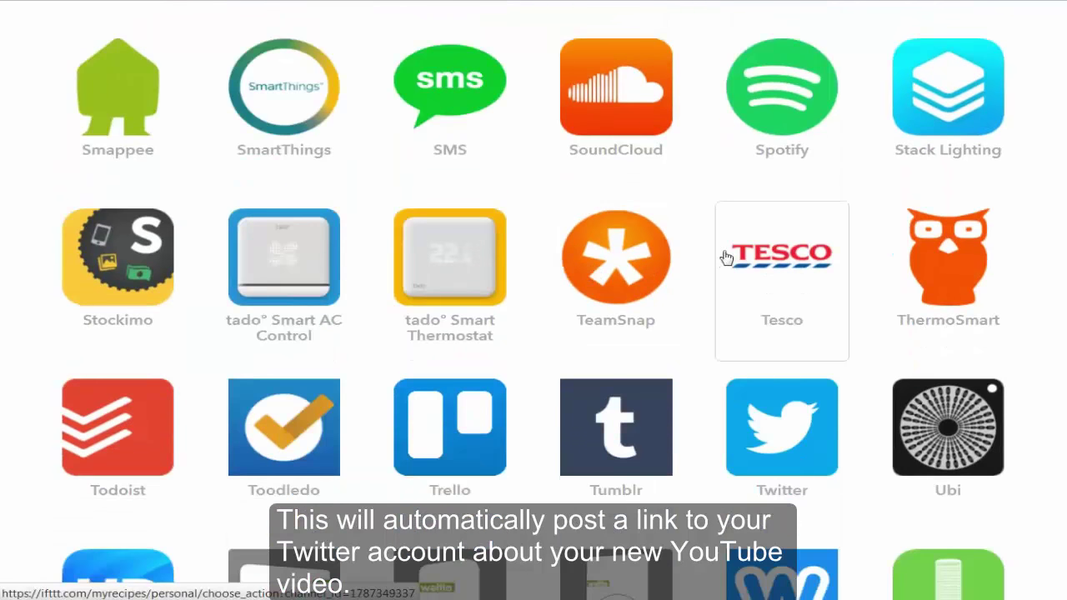
{"action": "scroll", "coordinate": [679, 310], "scroll_direction": "down", "scroll_amount": 2}
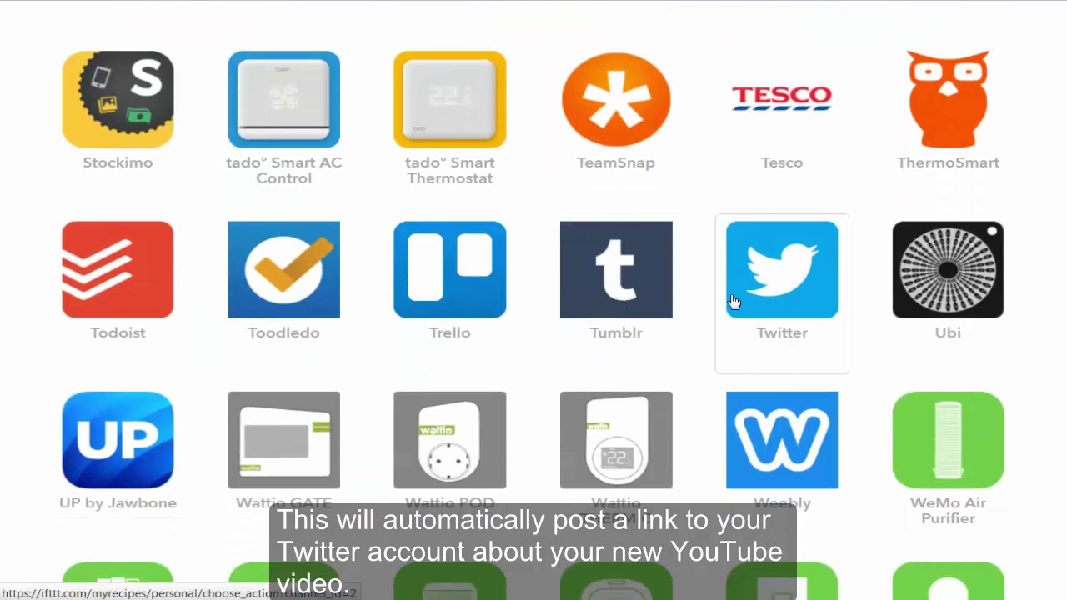
{"action": "left_click", "coordinate": [840, 308]}
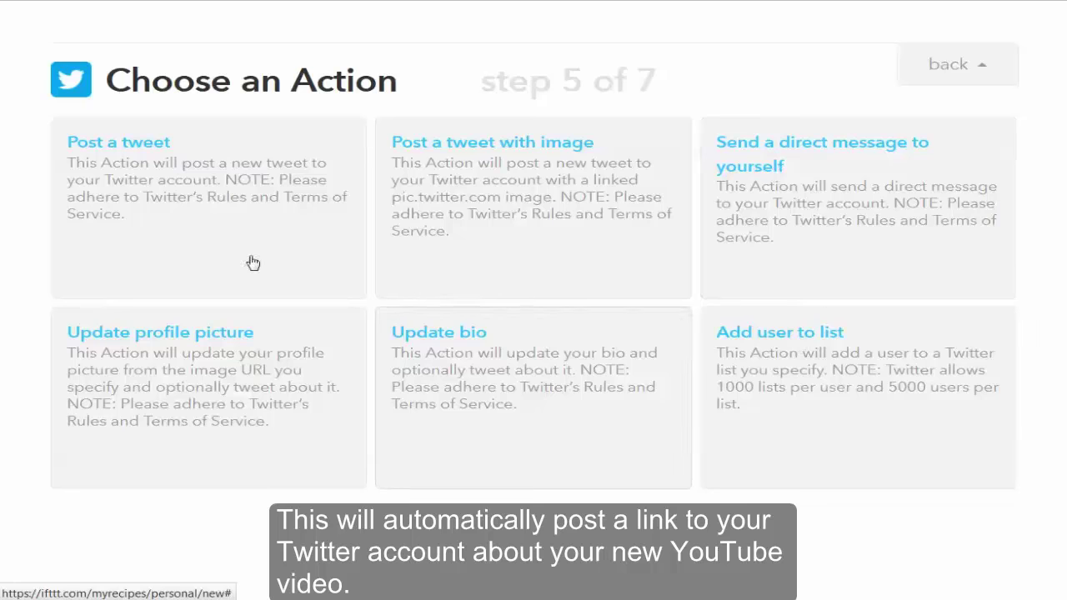
{"action": "left_click", "coordinate": [138, 190]}
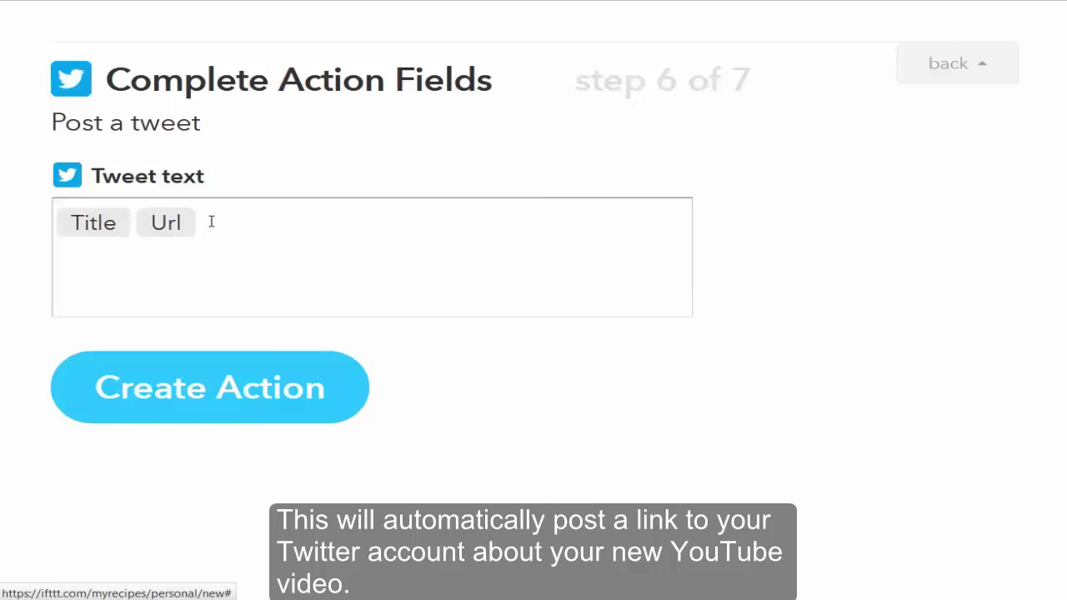
Add the YouTube Description ingredient after Title and Url in the tweet text
{"action": "left_click", "coordinate": [251, 242]}
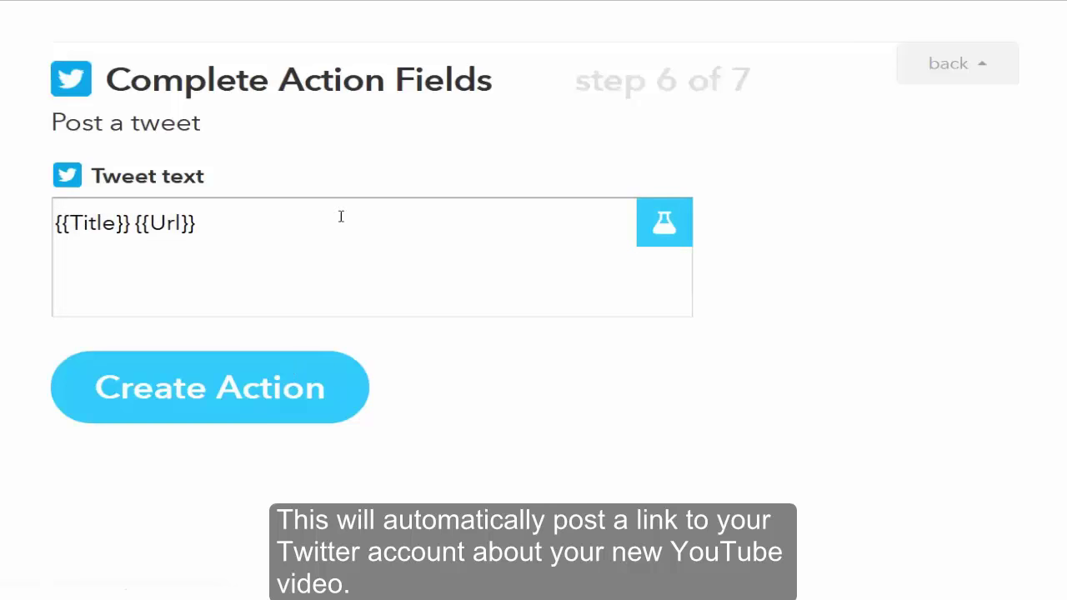
{"action": "left_click", "coordinate": [664, 227]}
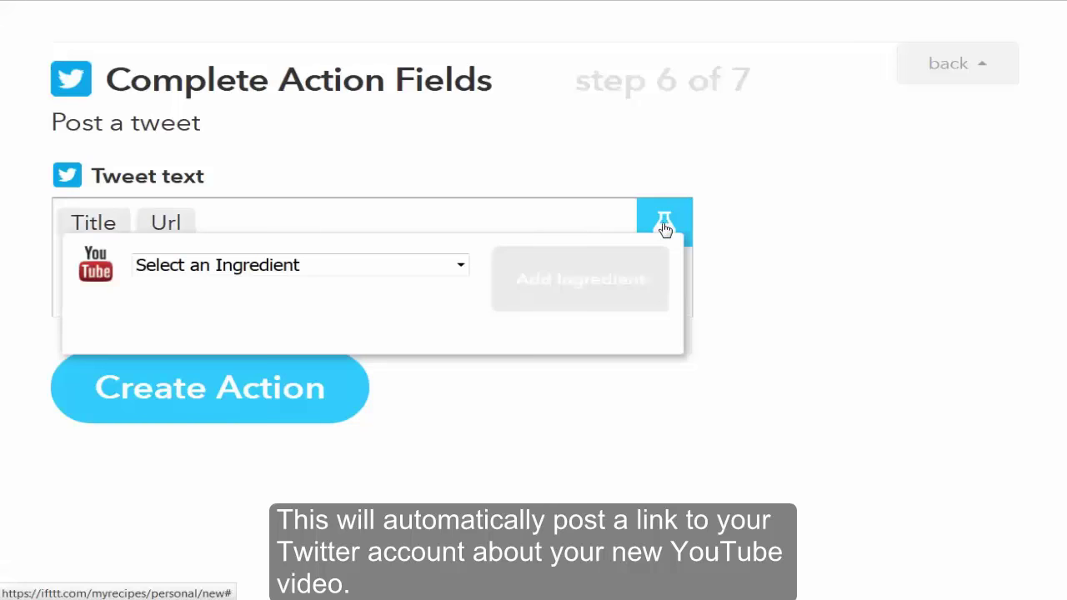
{"action": "left_click", "coordinate": [457, 268]}
{"action": "left_click", "coordinate": [313, 347]}
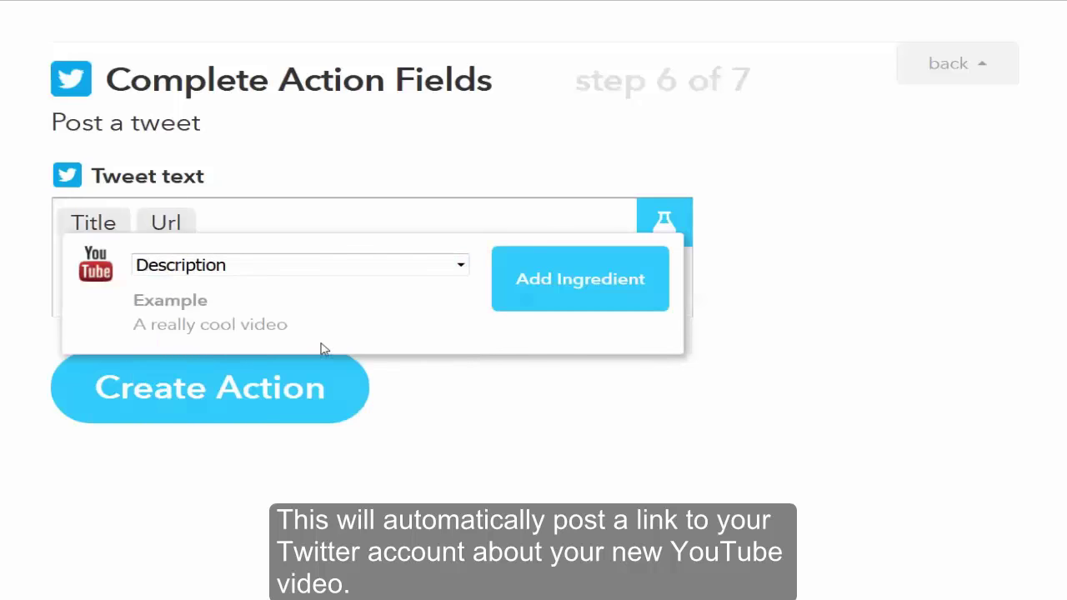
{"action": "left_click", "coordinate": [556, 297]}
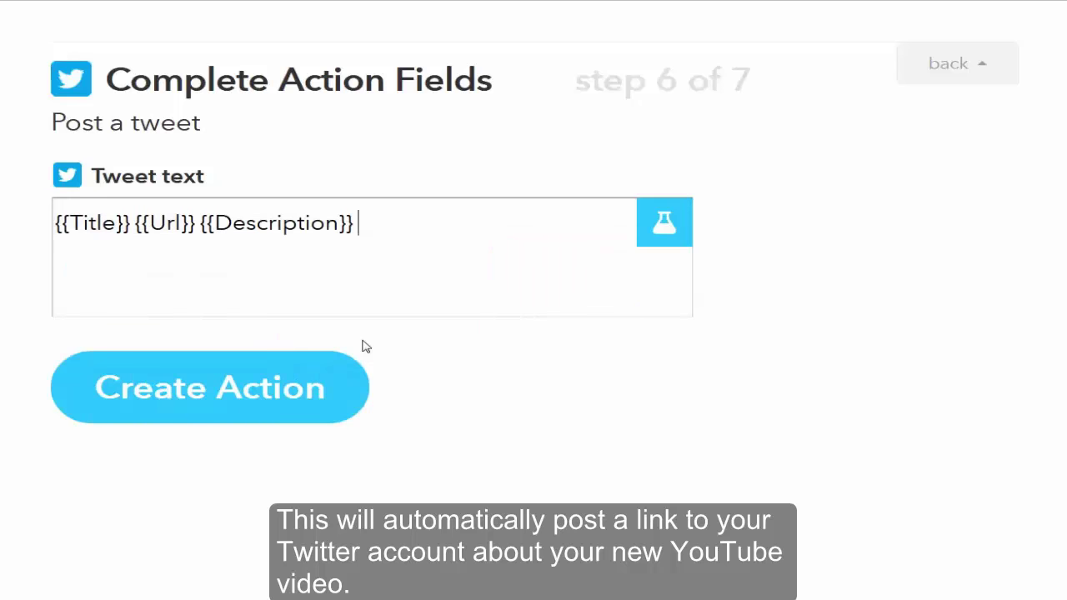
Finish the tweet action and create the YouTube-to-Twitter recipe with its suggested title
{"action": "left_click", "coordinate": [209, 385]}
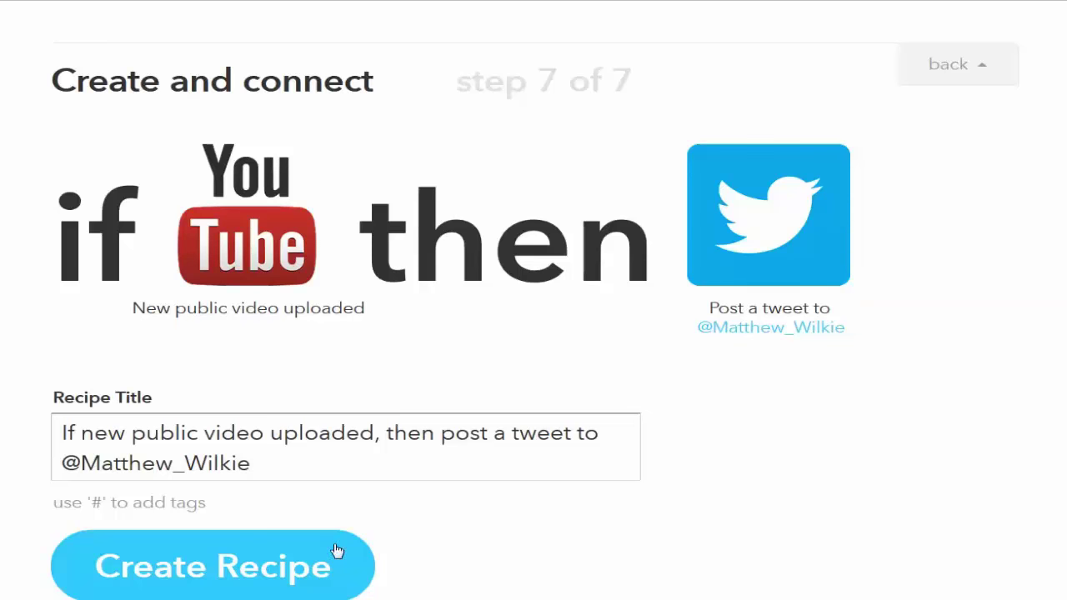
{"action": "left_click", "coordinate": [311, 557]}
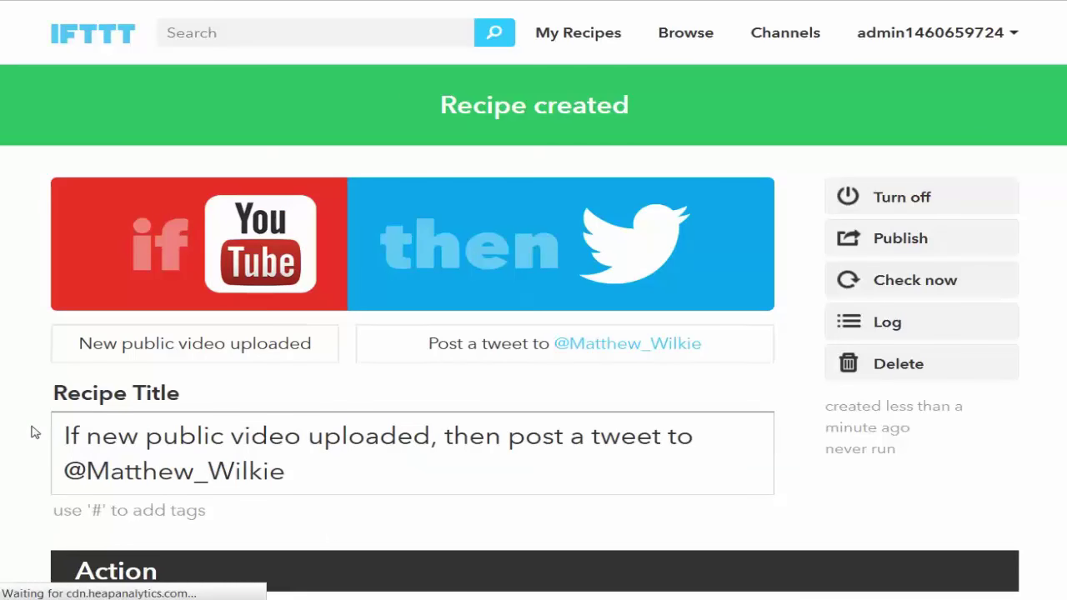
Review the new Twitter recipe's details, then view it alongside the Facebook recipe in My Recipes
{"action": "scroll", "coordinate": [621, 420], "scroll_direction": "down", "scroll_amount": 5}
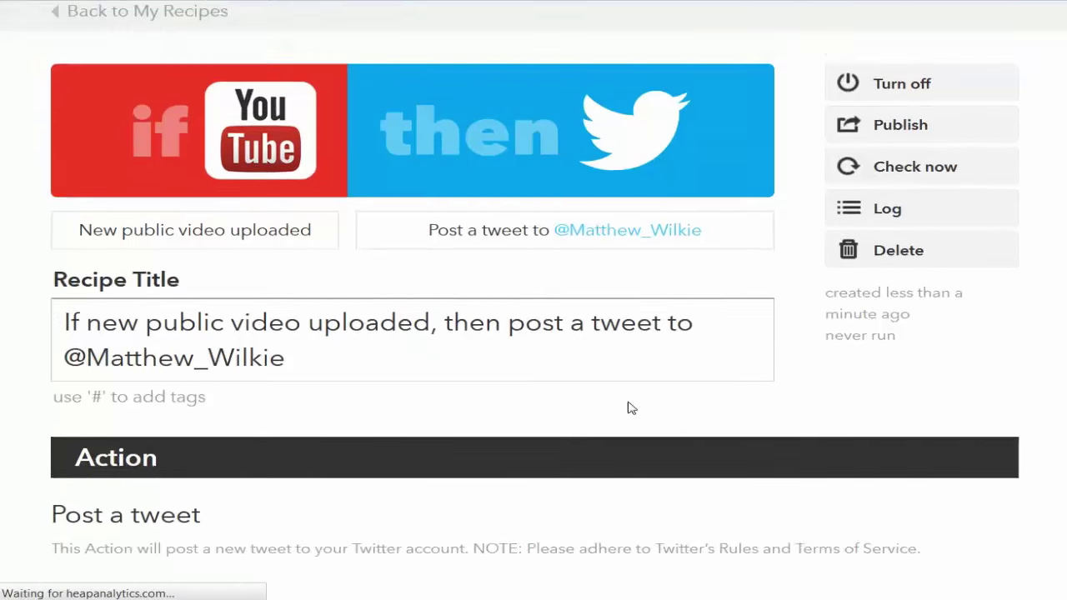
{"action": "scroll", "coordinate": [332, 408], "scroll_direction": "up", "scroll_amount": 5}
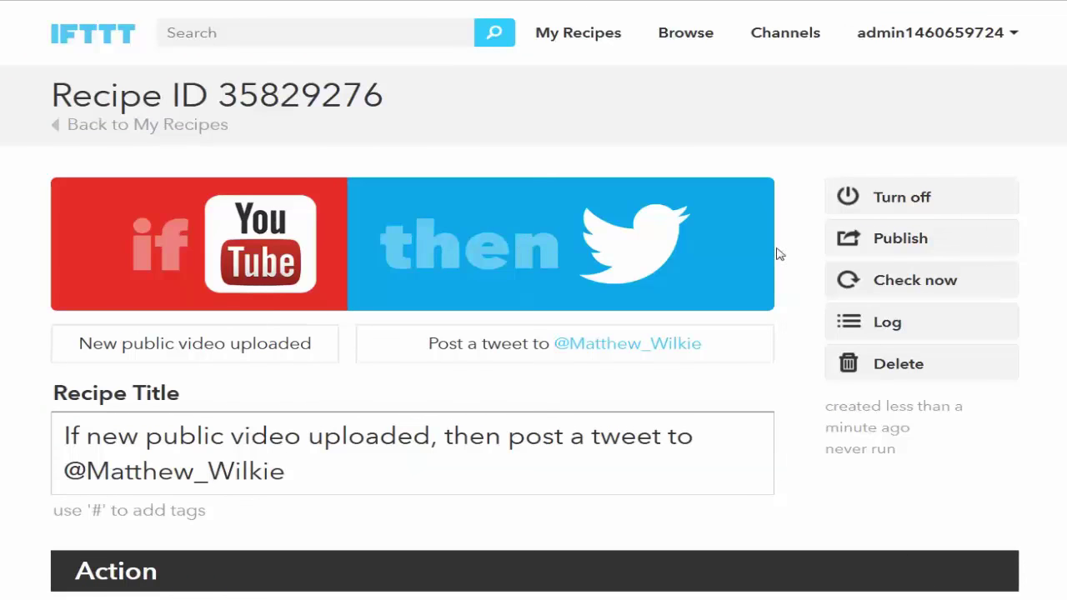
{"action": "left_click", "coordinate": [574, 33]}
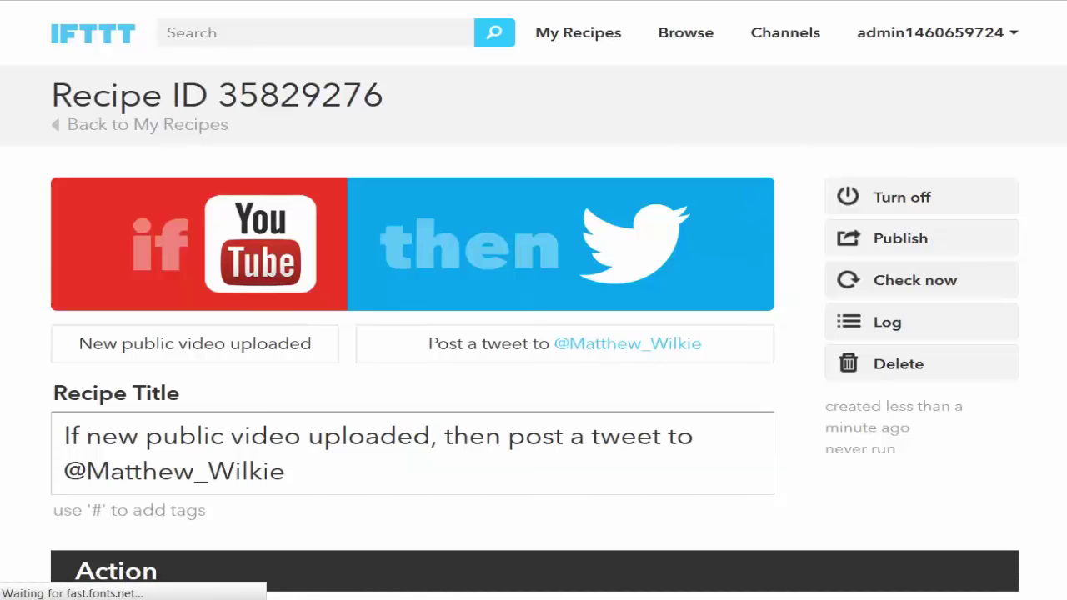
{"action": "scroll", "coordinate": [669, 317], "scroll_direction": "down", "scroll_amount": 2}
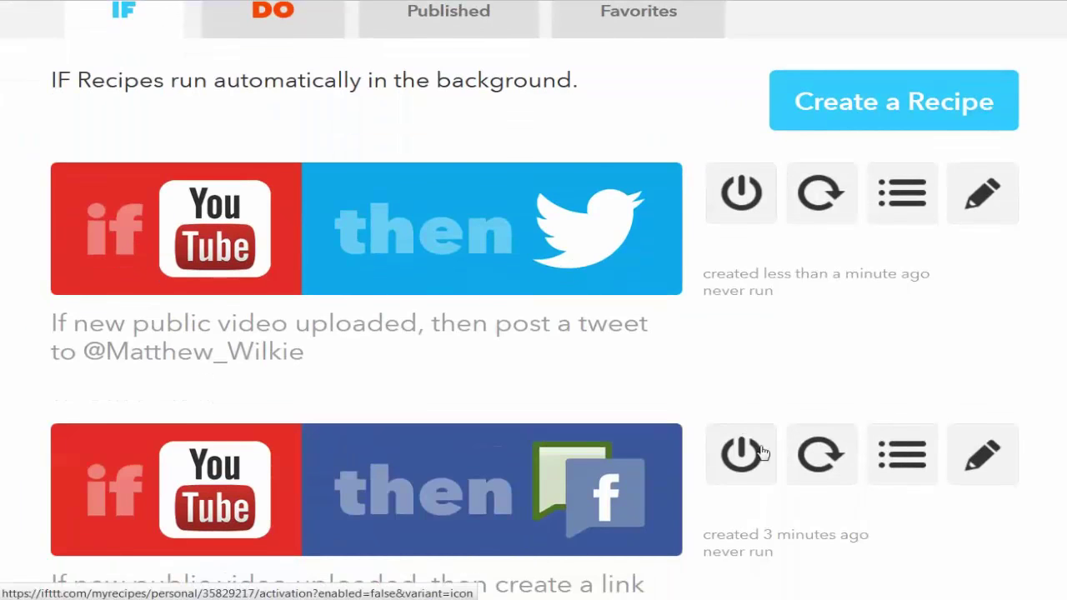